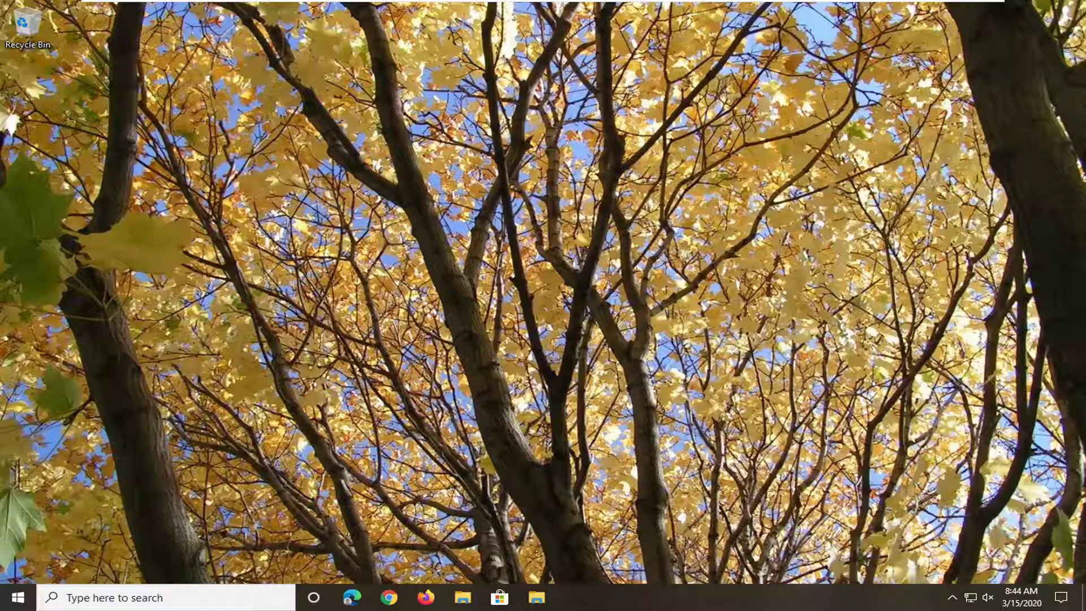
Step: Search the Start menu for regedit and launch Registry Editor as administrator, approving the UAC prompt
{"action": "left_click", "coordinate": [13, 604]}
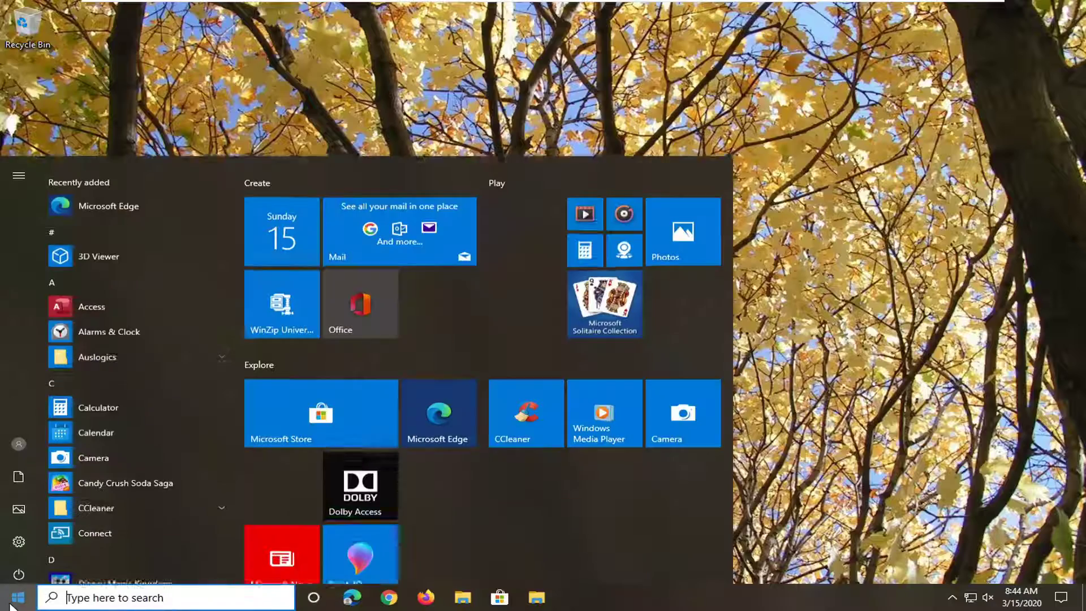
{"action": "type", "text": "reg"}
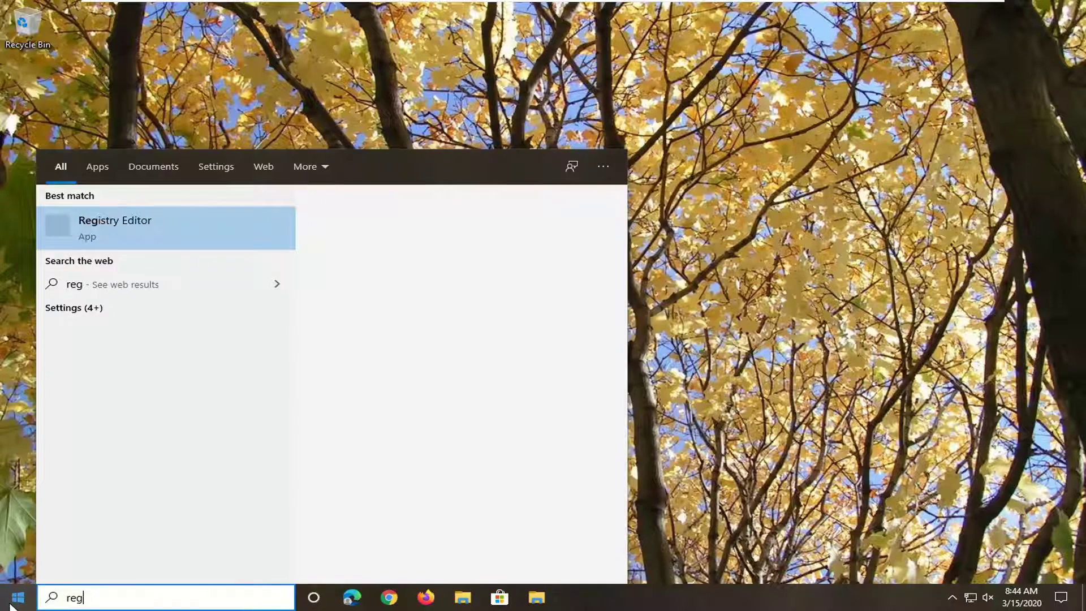
{"action": "type", "text": "edit"}
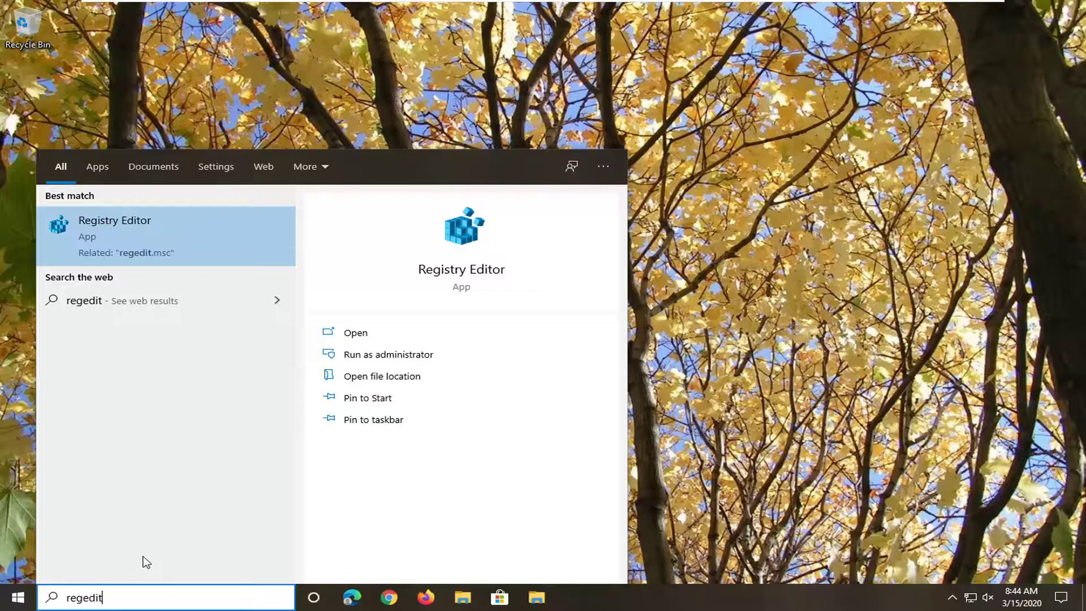
{"action": "right_click", "coordinate": [109, 236]}
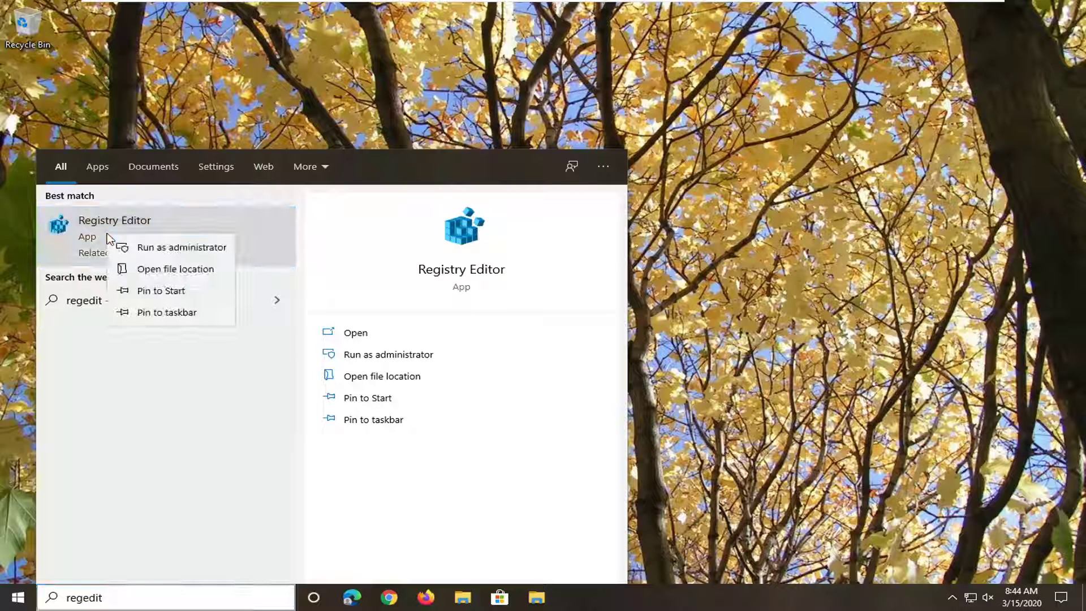
{"action": "left_click", "coordinate": [171, 247]}
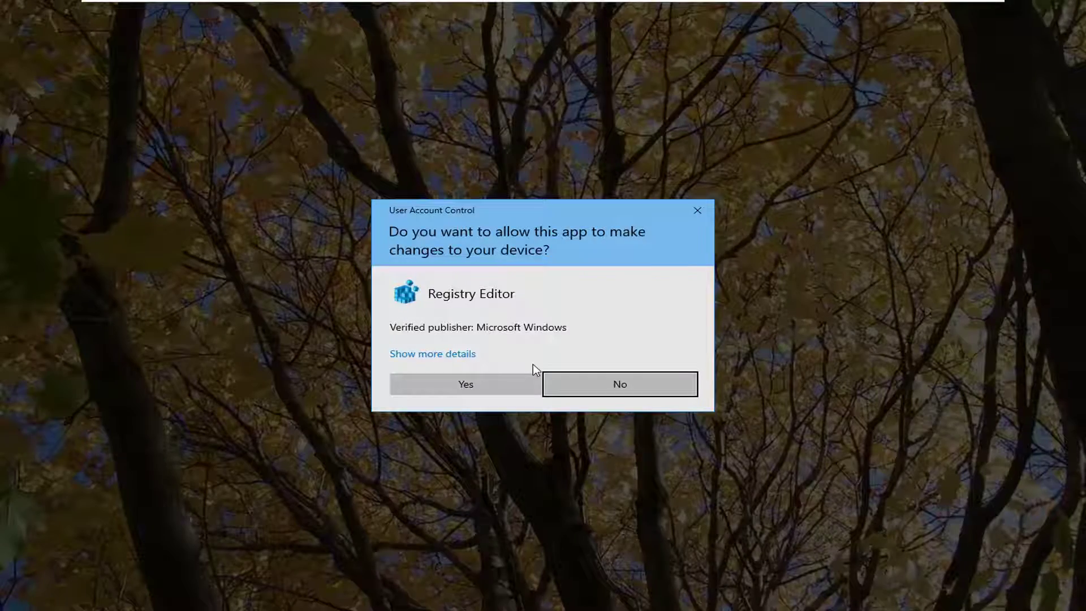
{"action": "left_click", "coordinate": [464, 384]}
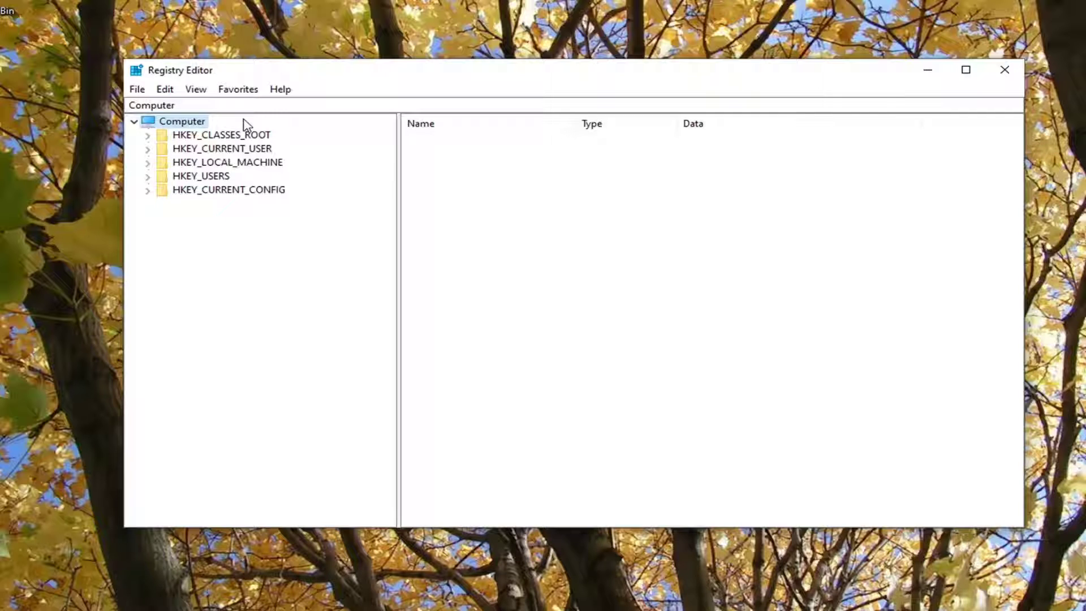
{"action": "key", "text": "ctrl+l"}
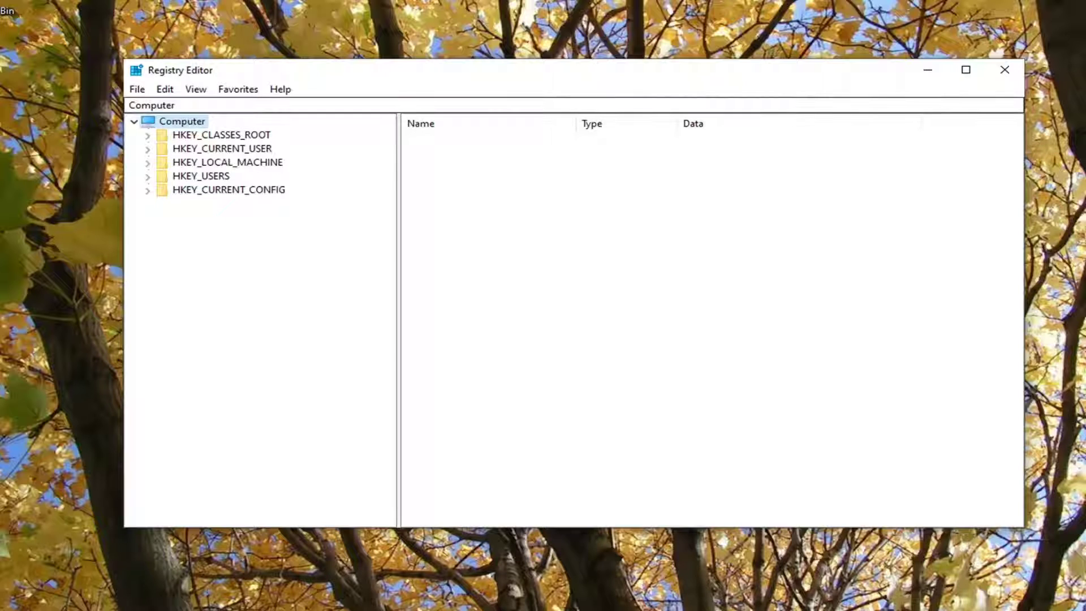
{"action": "left_click", "coordinate": [138, 90]}
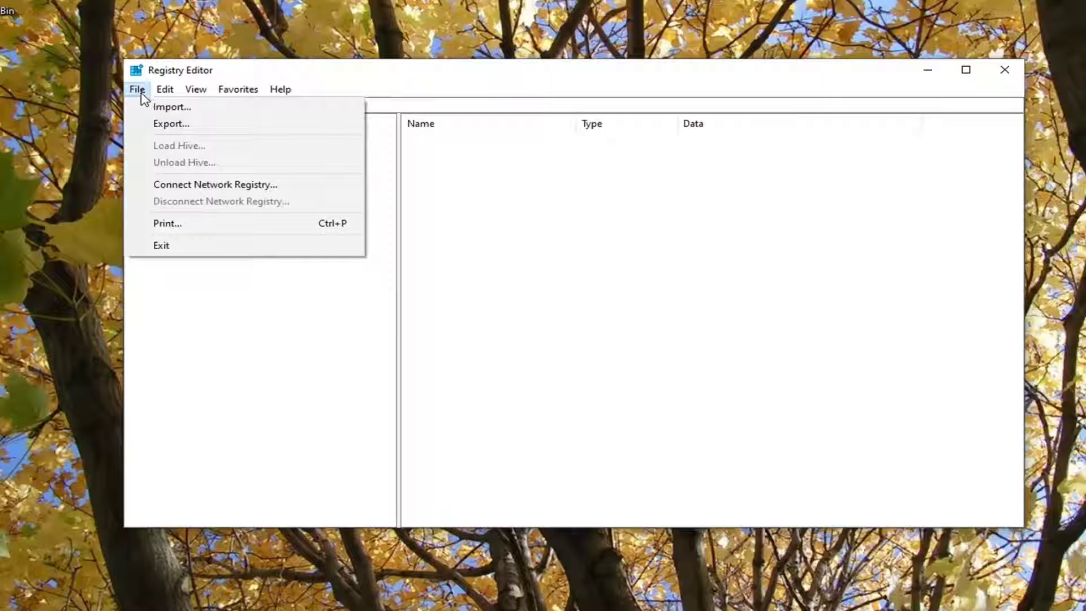
{"action": "left_click", "coordinate": [158, 124]}
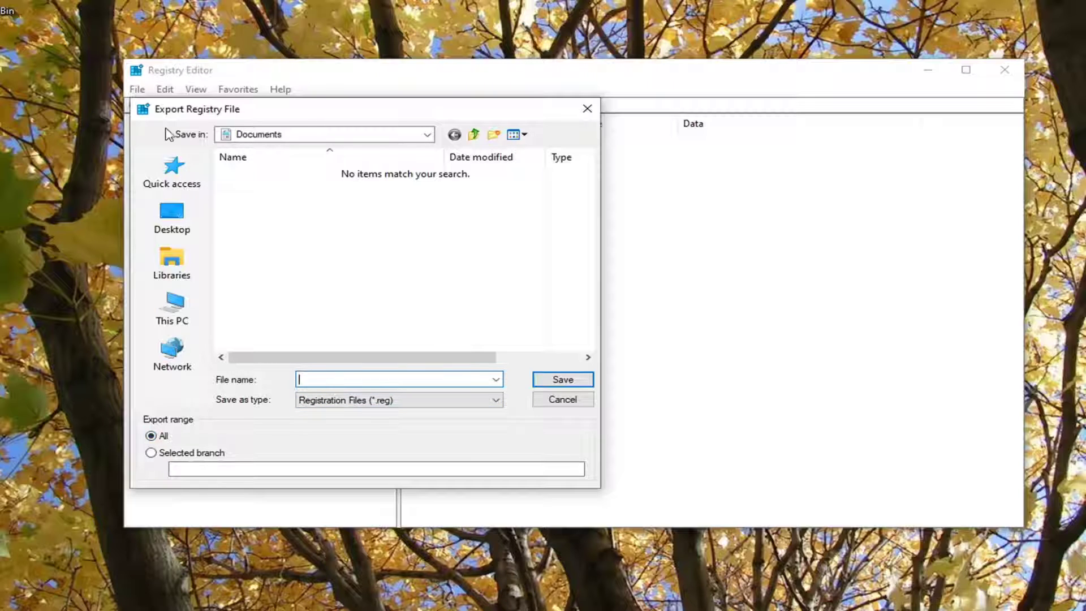
{"action": "left_click", "coordinate": [186, 227]}
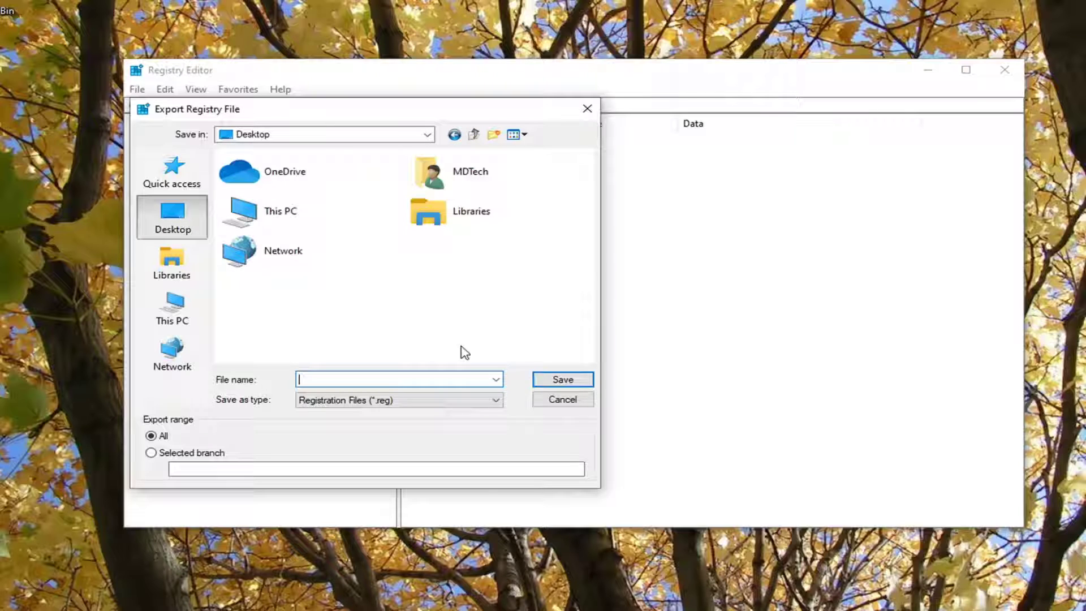
{"action": "left_click", "coordinate": [561, 401]}
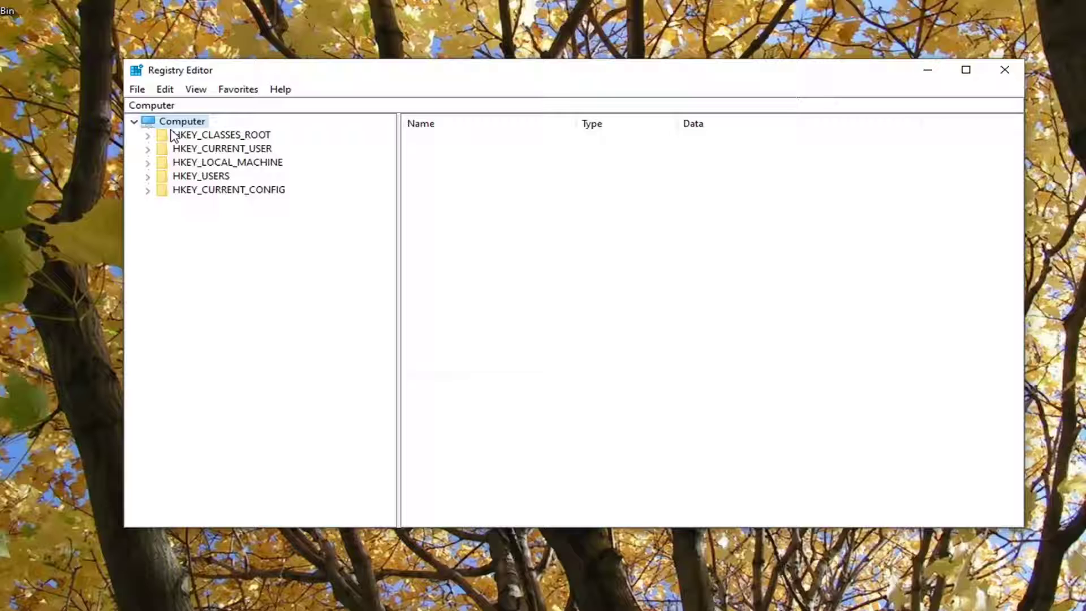
{"action": "left_click", "coordinate": [141, 90]}
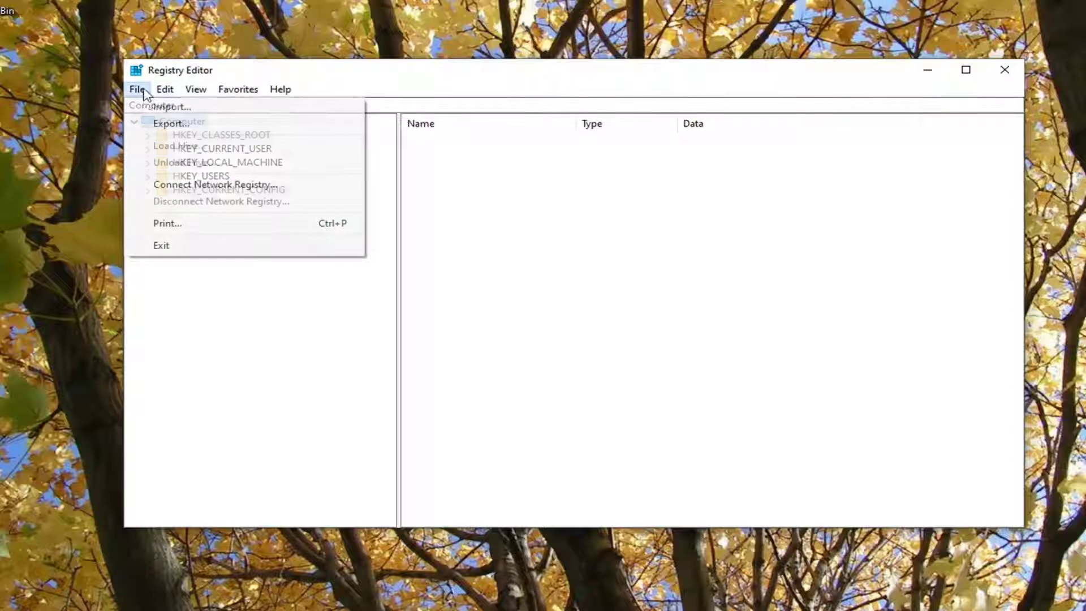
{"action": "left_click", "coordinate": [155, 108]}
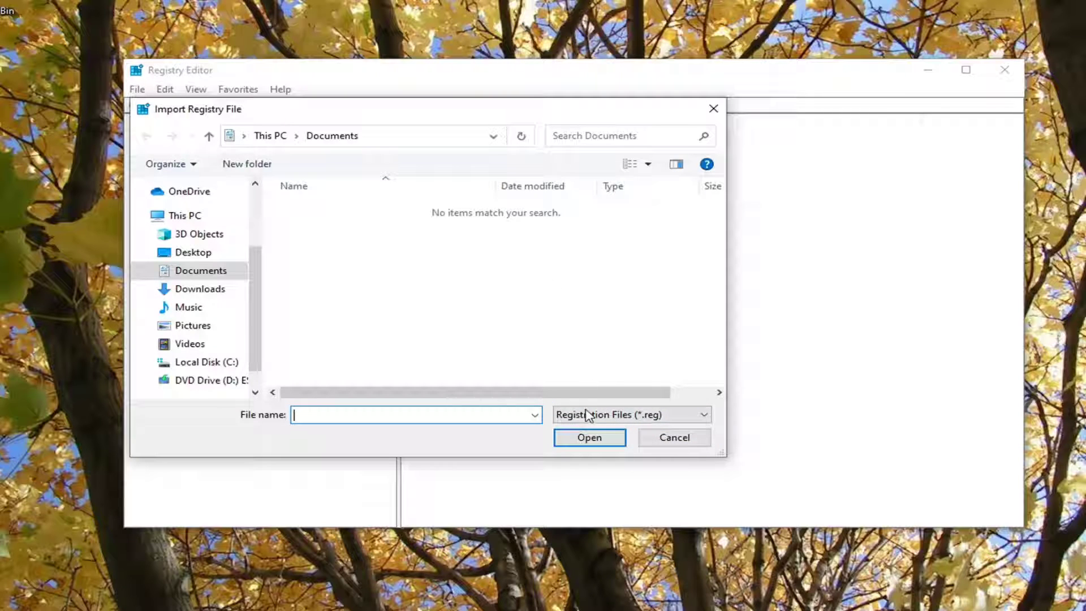
{"action": "left_click", "coordinate": [583, 441]}
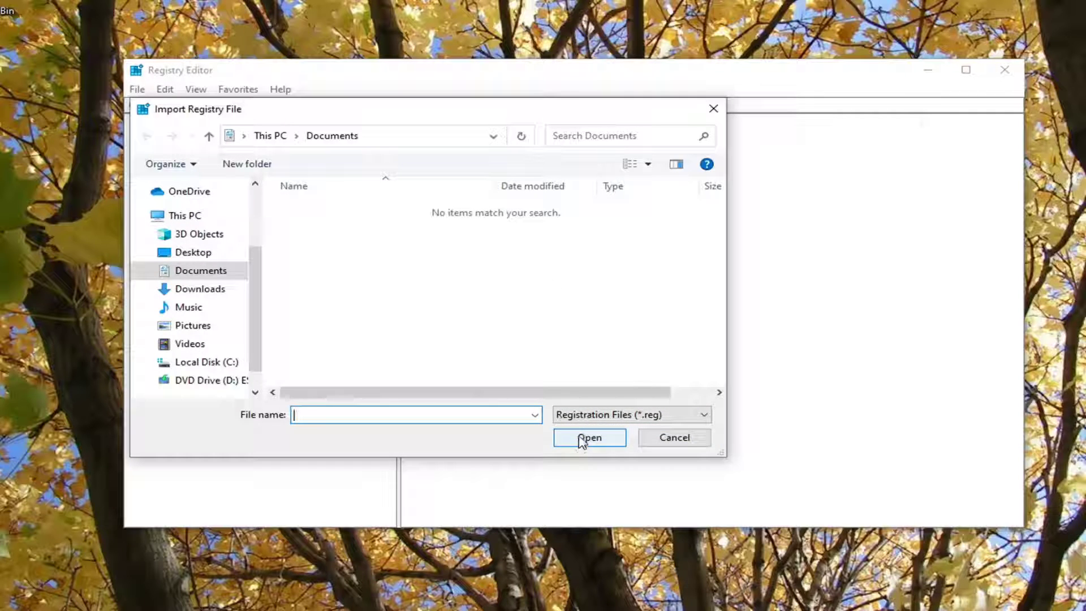
{"action": "left_click", "coordinate": [656, 437]}
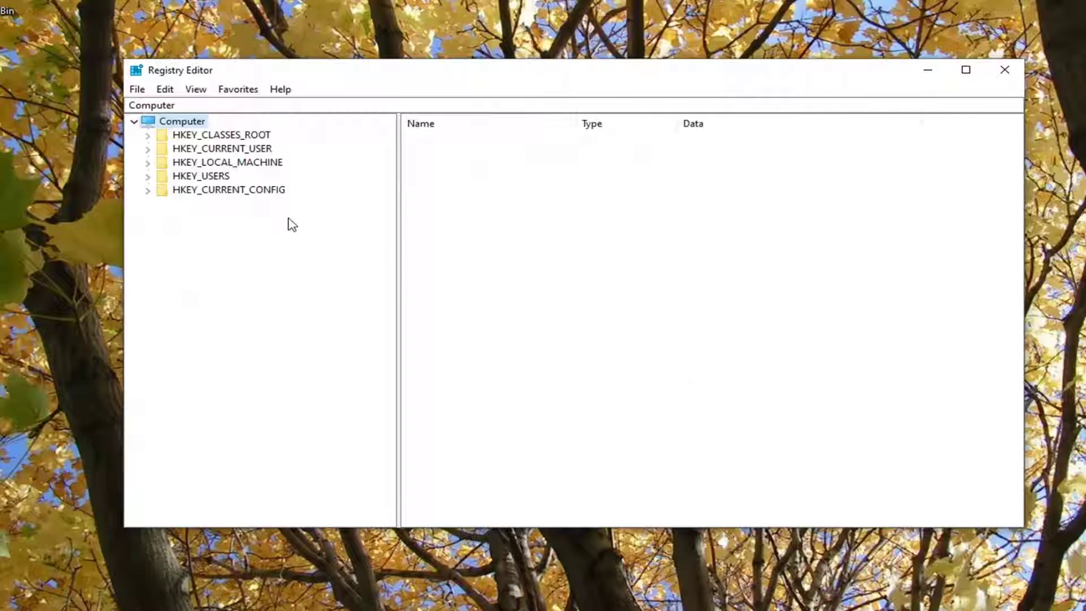
Step: Expand HKEY_LOCAL_MACHINE, SYSTEM and CurrentControlSet in the registry key tree
{"action": "left_click", "coordinate": [220, 166]}
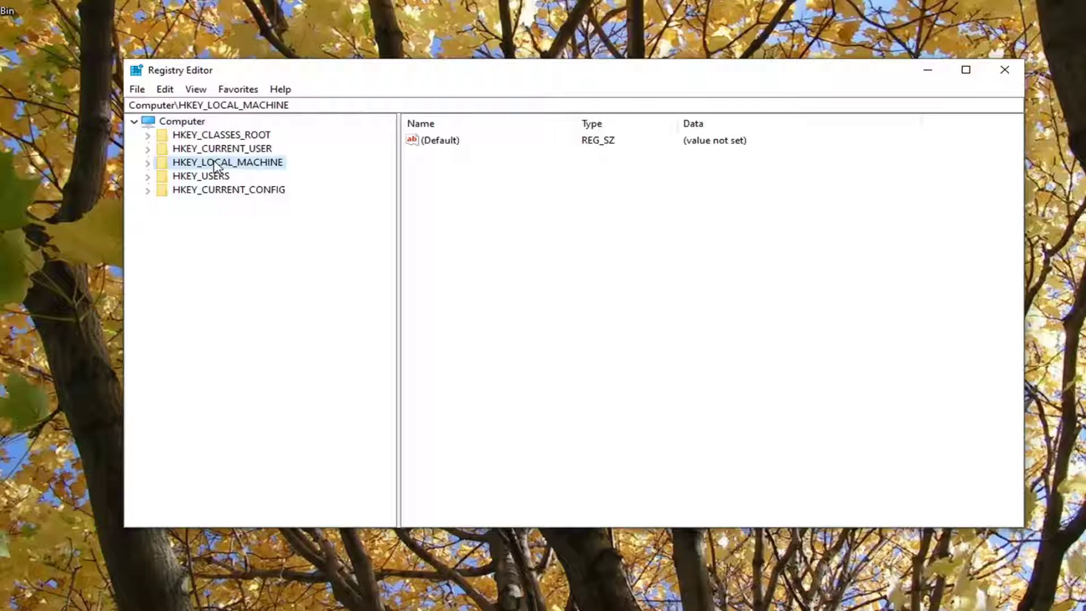
{"action": "double_click", "coordinate": [205, 168]}
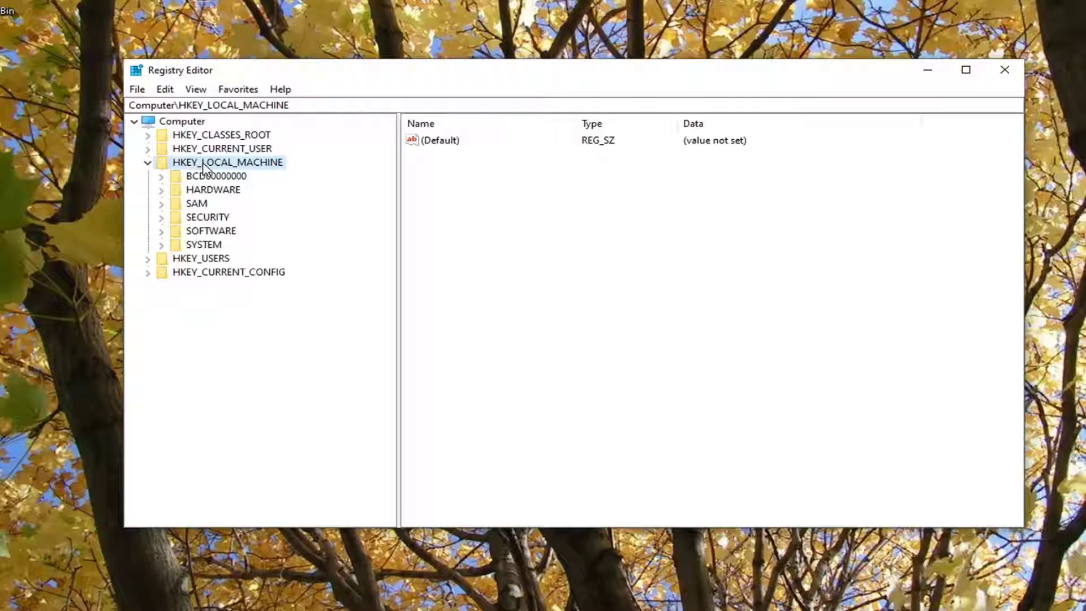
{"action": "double_click", "coordinate": [204, 246]}
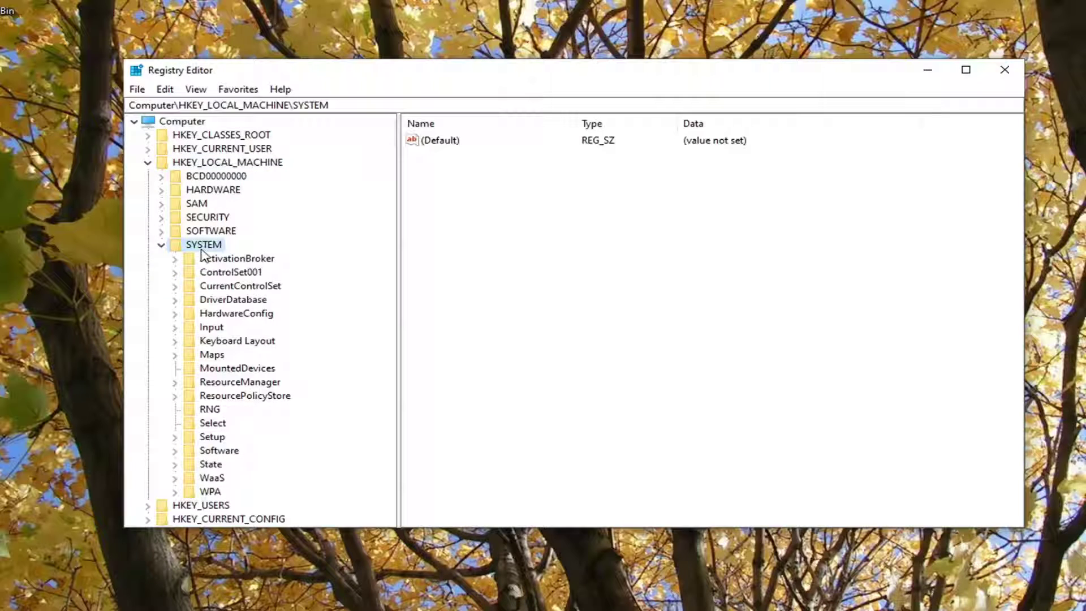
{"action": "left_click", "coordinate": [227, 287]}
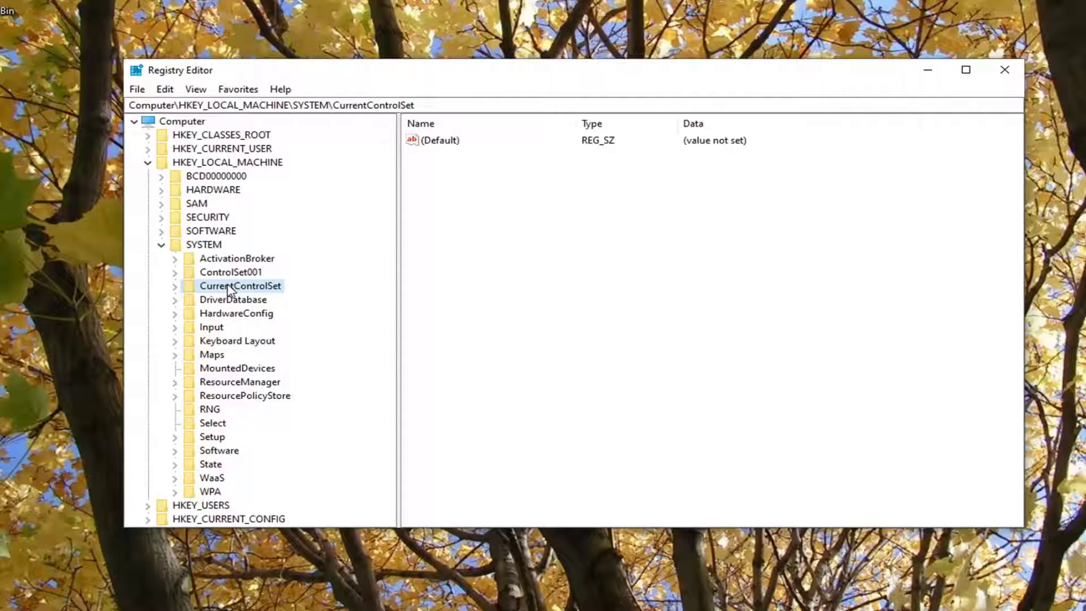
{"action": "double_click", "coordinate": [229, 290]}
{"action": "double_click", "coordinate": [231, 291]}
{"action": "double_click", "coordinate": [233, 291]}
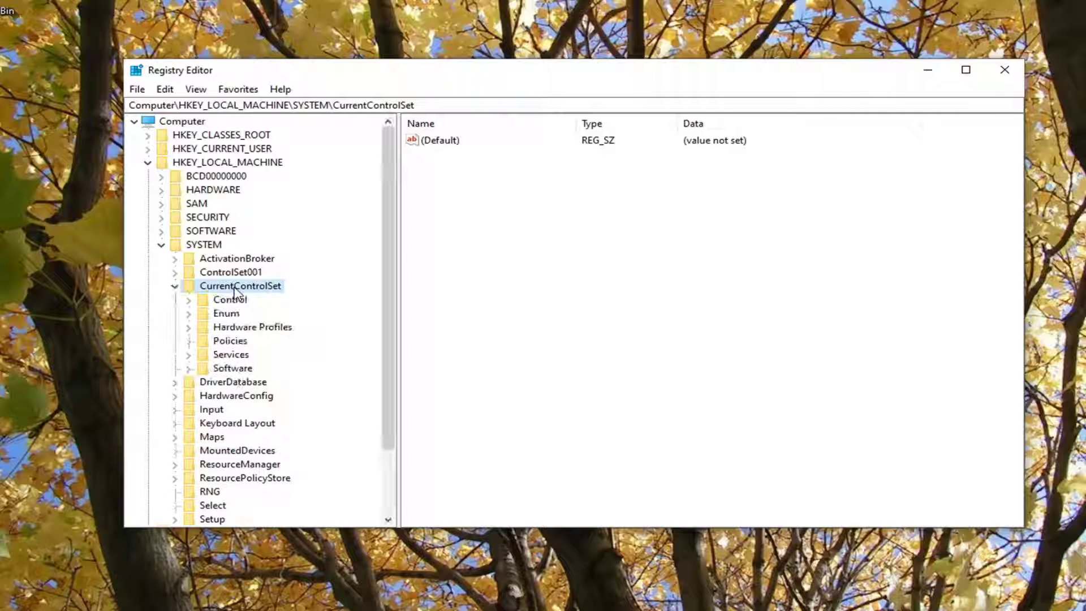
Step: Expand Services and open the WebClient service key further down the list
{"action": "left_click", "coordinate": [230, 356]}
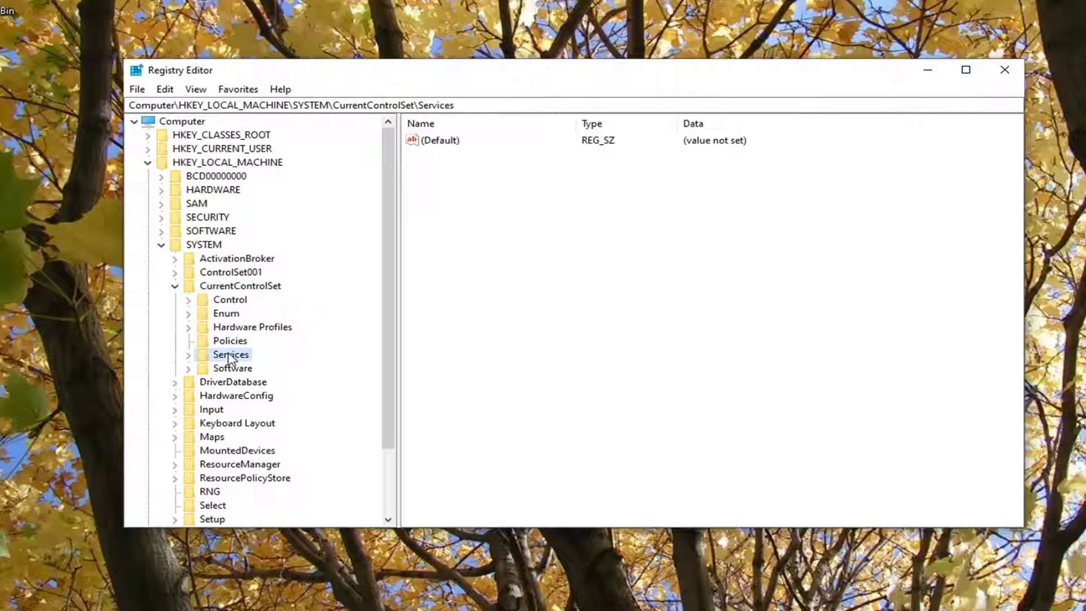
{"action": "double_click", "coordinate": [230, 355]}
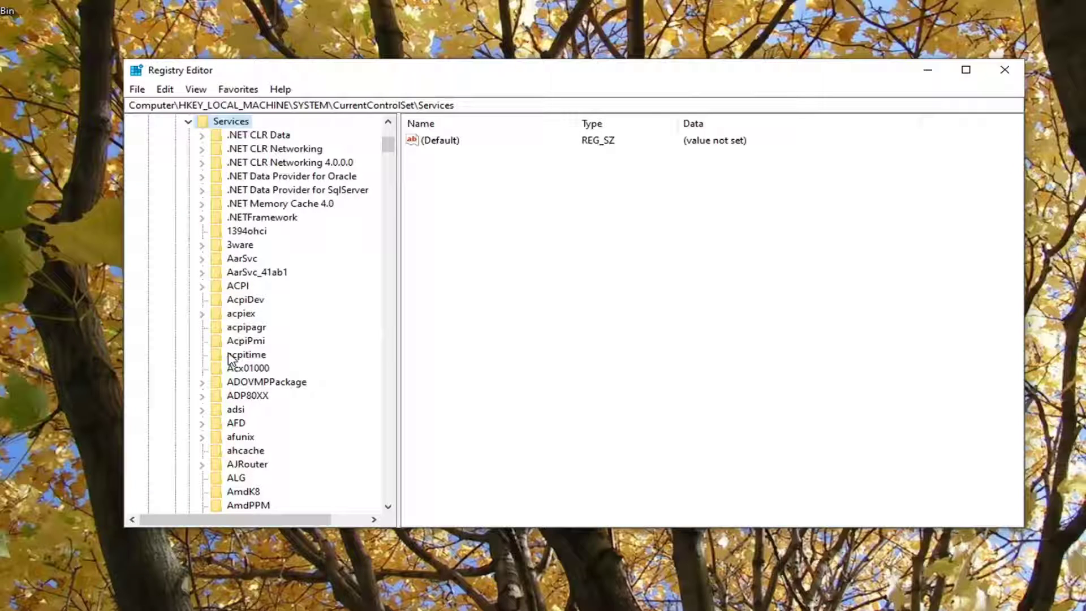
{"action": "scroll", "coordinate": [280, 341], "scroll_direction": "down", "scroll_amount": 6}
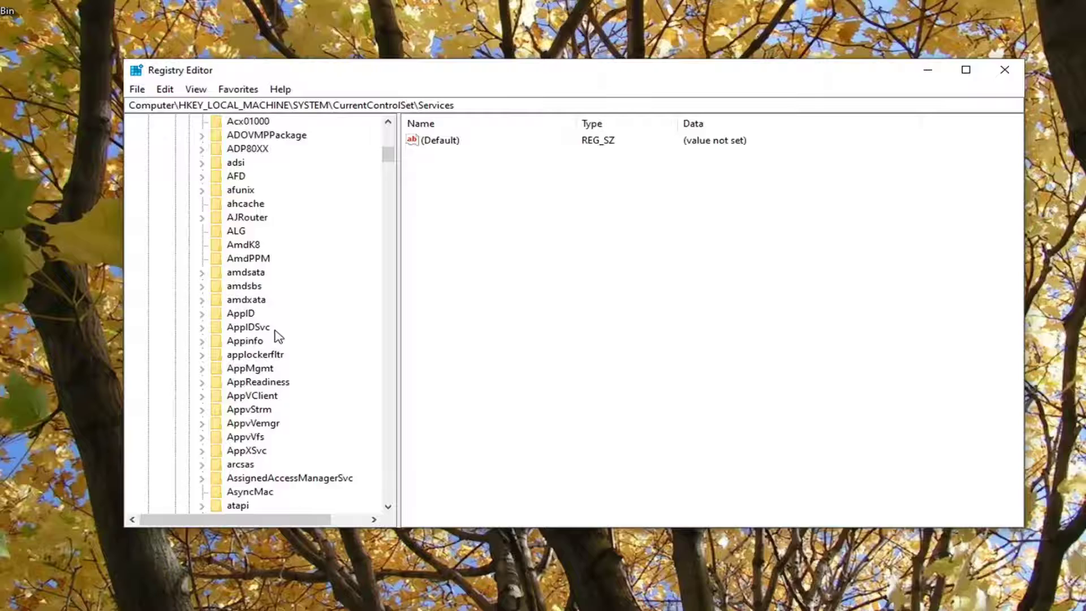
{"action": "scroll", "coordinate": [278, 337], "scroll_direction": "down", "scroll_amount": 20}
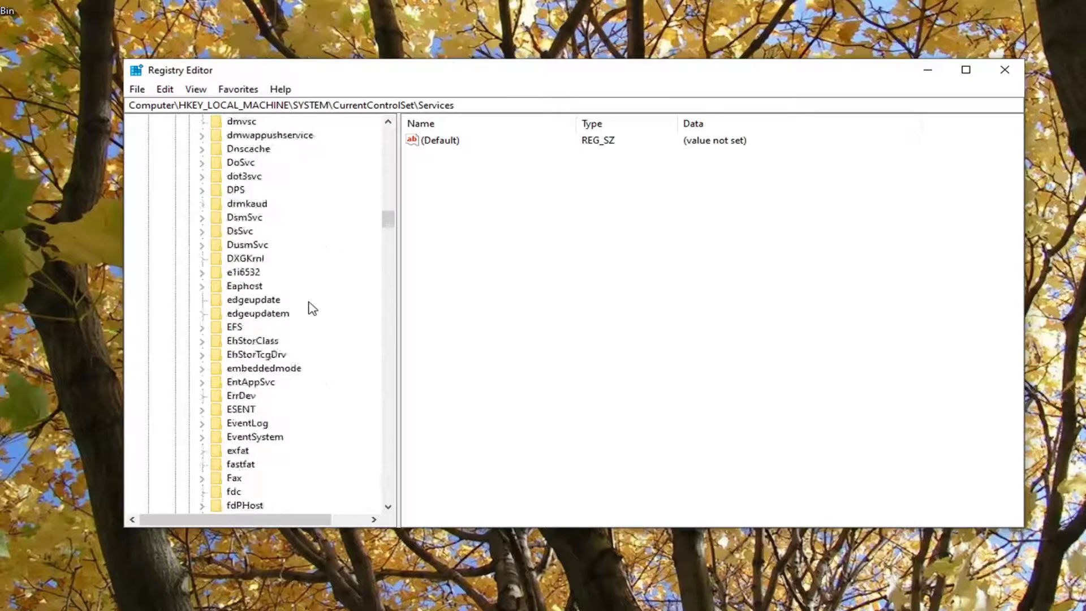
{"action": "scroll", "coordinate": [311, 311], "scroll_direction": "down", "scroll_amount": 20}
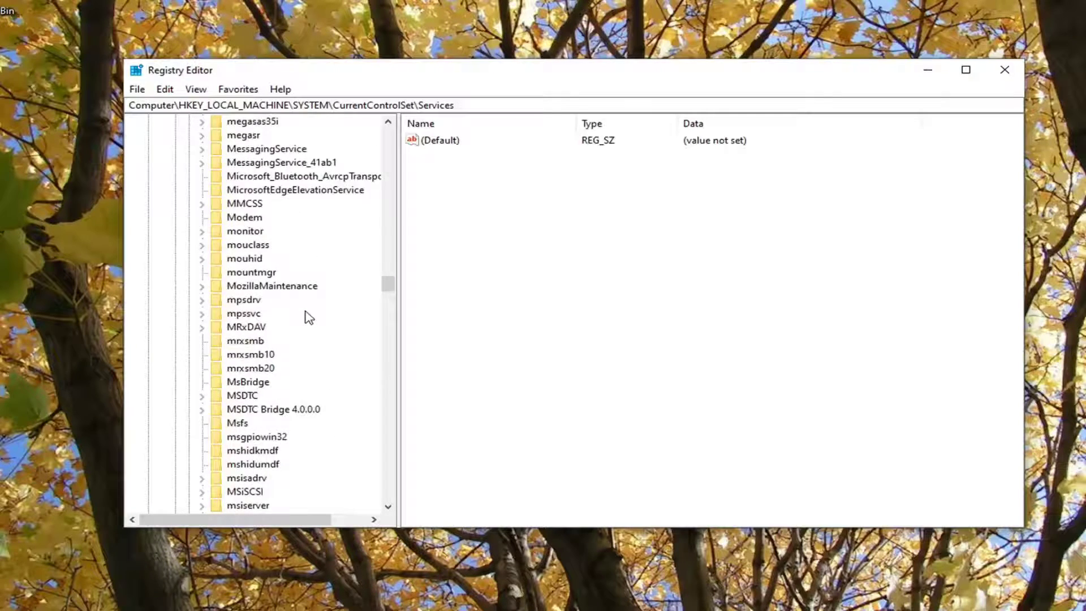
{"action": "scroll", "coordinate": [308, 316], "scroll_direction": "down", "scroll_amount": 20}
{"action": "double_click", "coordinate": [250, 437]}
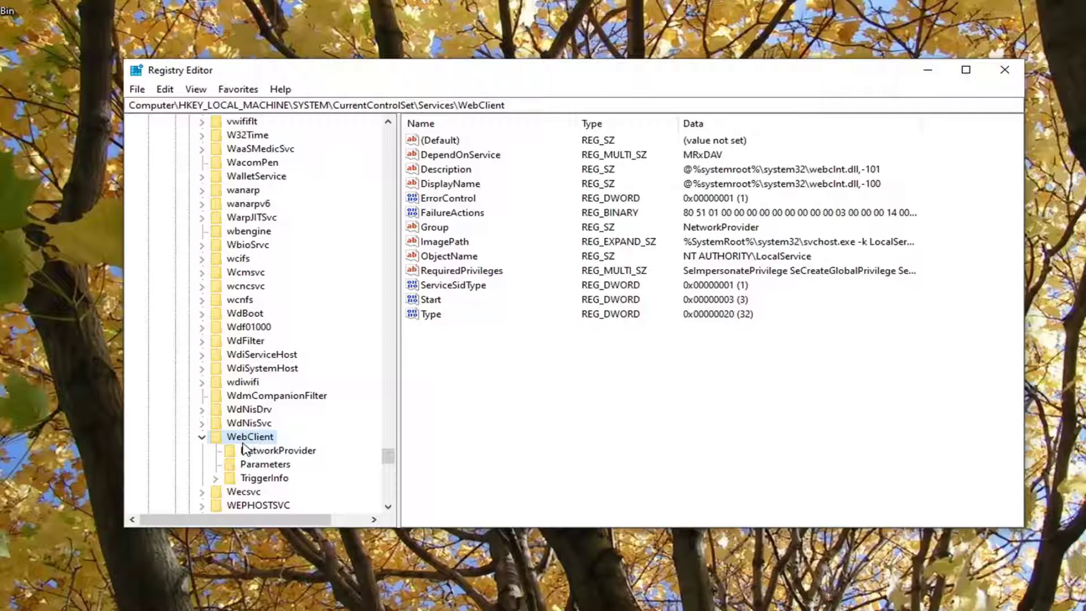
Step: Add a new DWORD (32-bit) value named AuthForwardServerList under WebClient\Parameters
{"action": "left_click", "coordinate": [264, 463]}
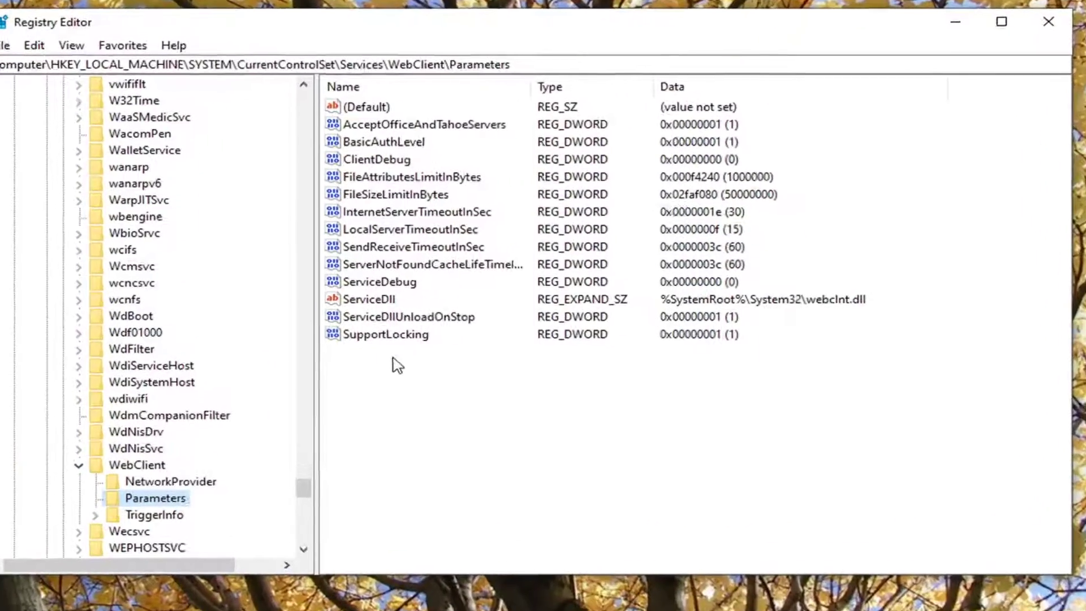
{"action": "right_click", "coordinate": [432, 359]}
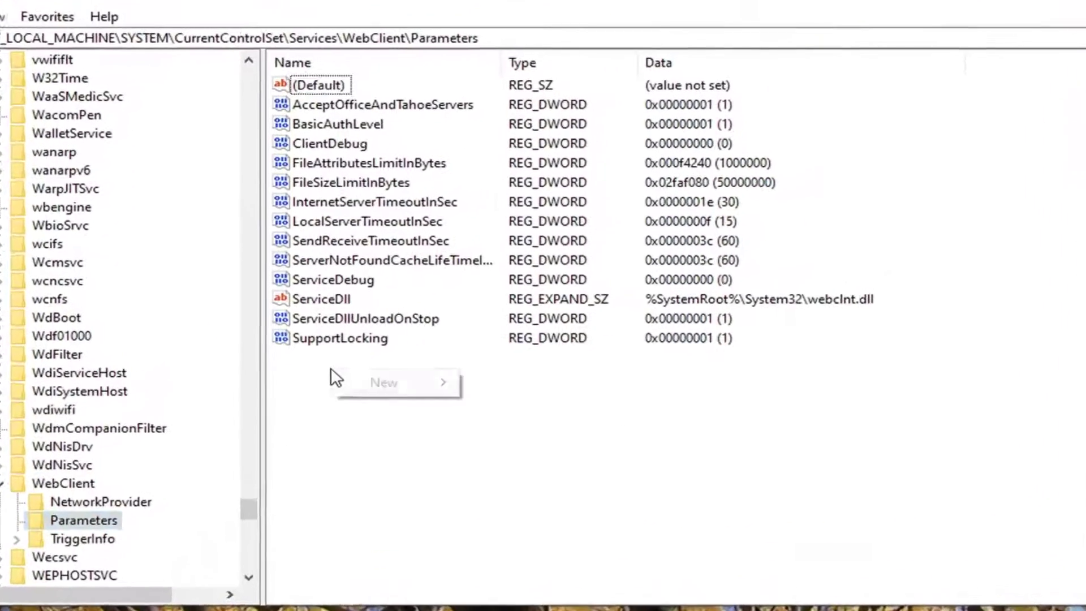
{"action": "mouse_move", "coordinate": [347, 395]}
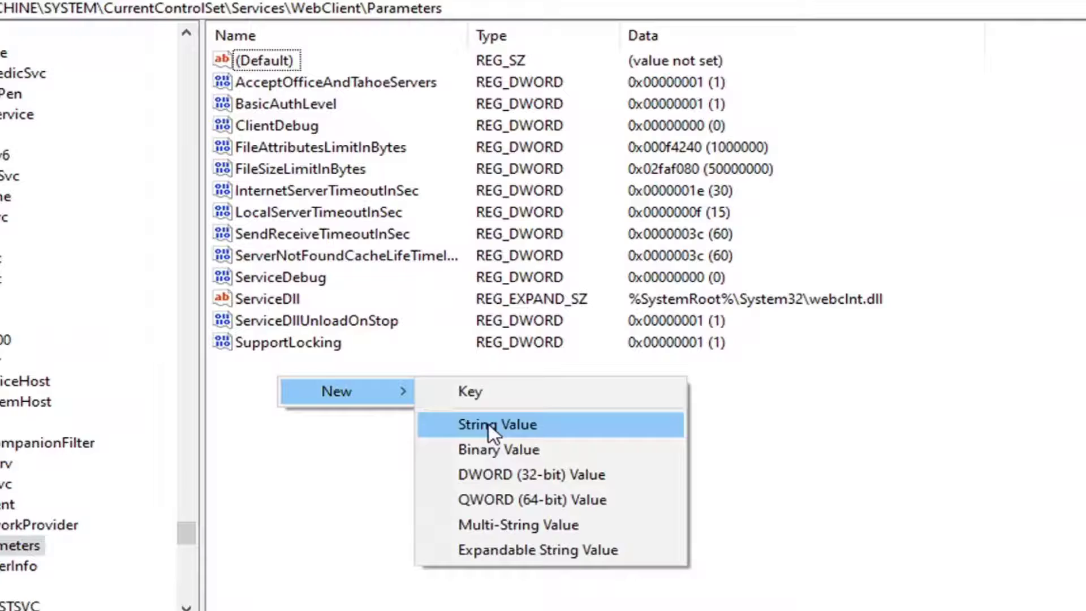
{"action": "left_click", "coordinate": [513, 473]}
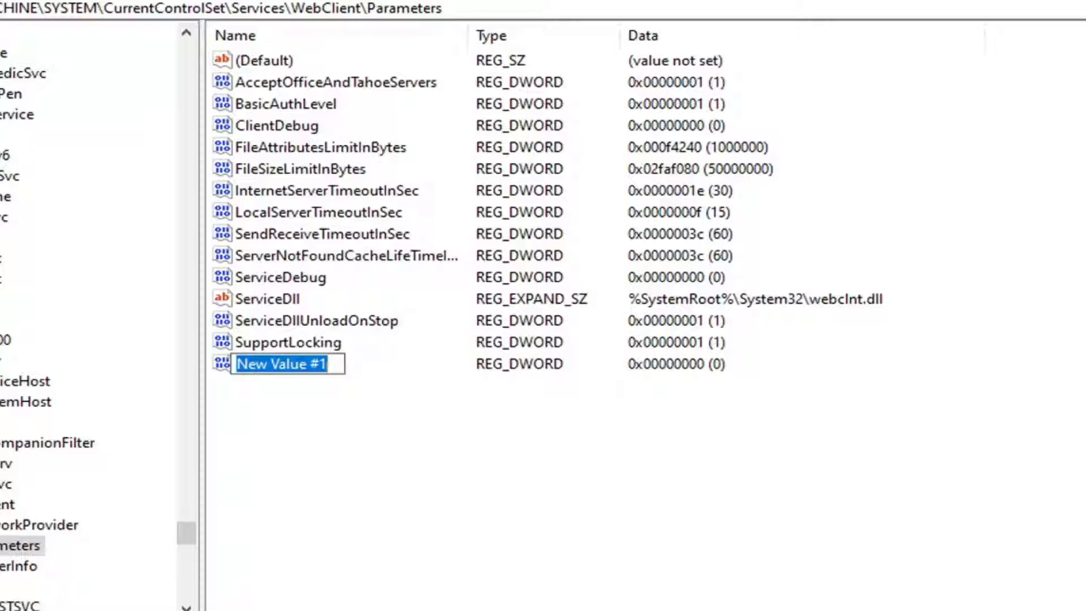
{"action": "right_click", "coordinate": [314, 368]}
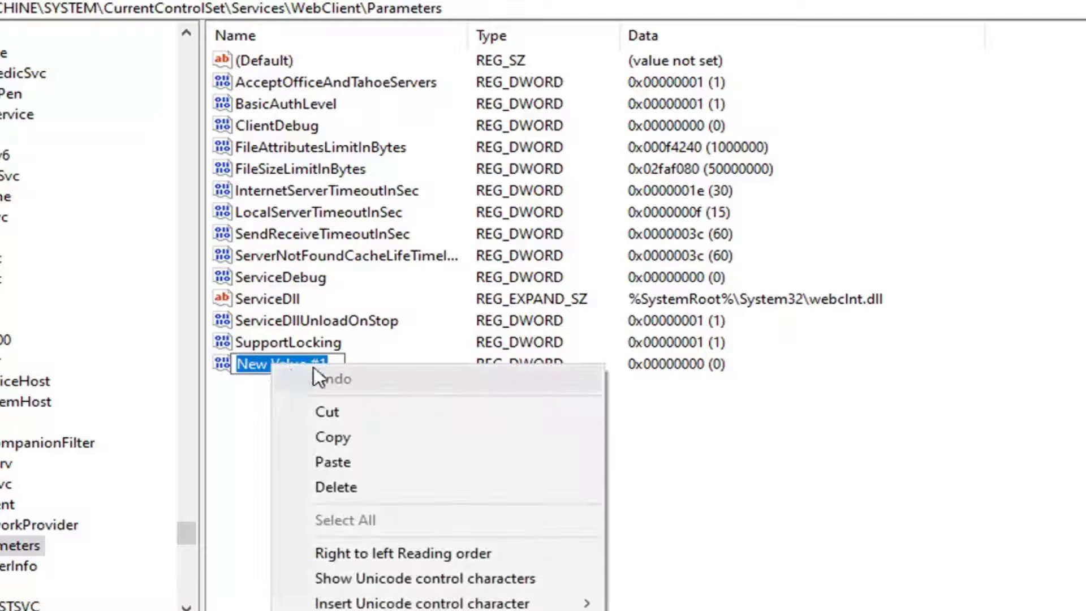
{"action": "left_click", "coordinate": [317, 466]}
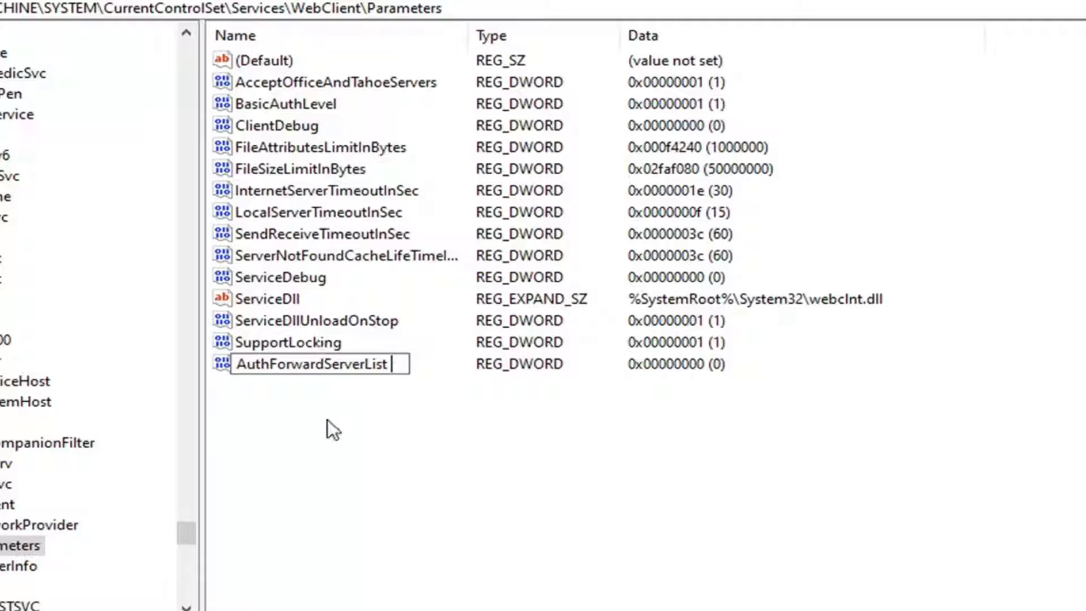
{"action": "key", "text": "Return"}
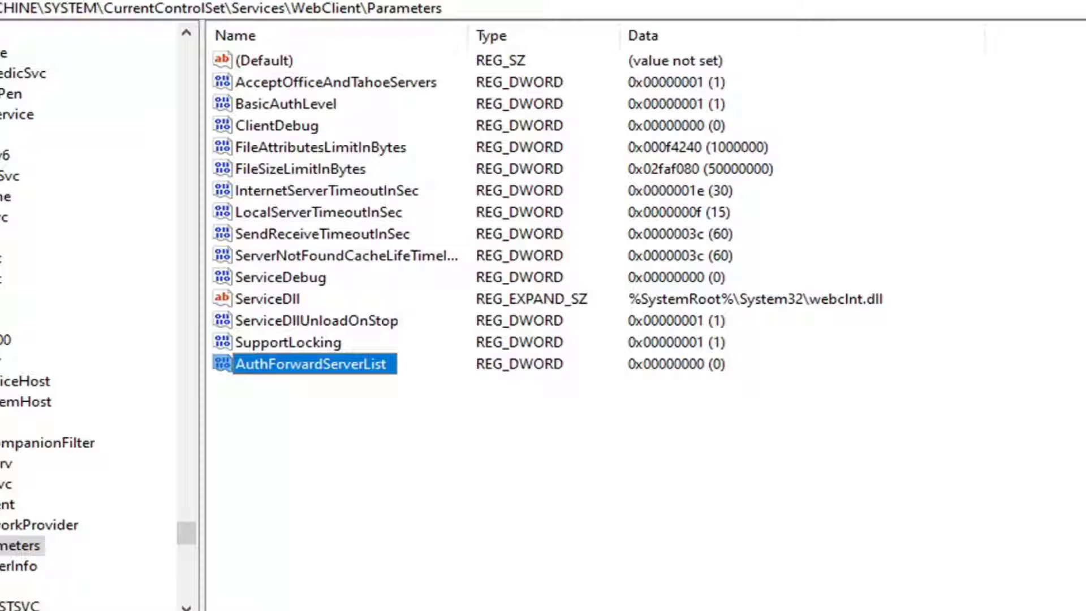
{"action": "right_click", "coordinate": [270, 368]}
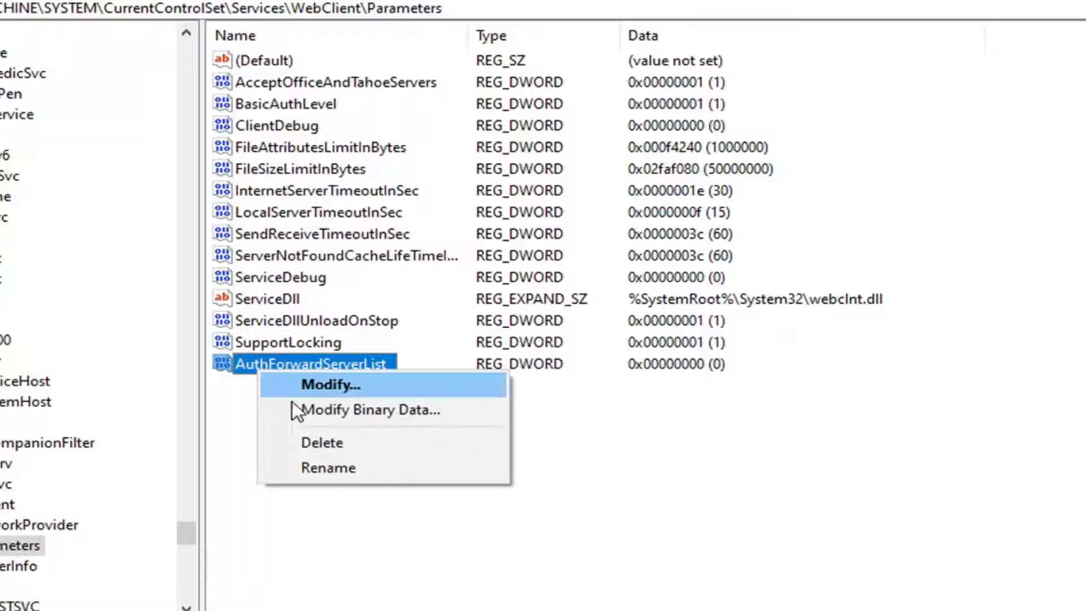
{"action": "left_click", "coordinate": [323, 384]}
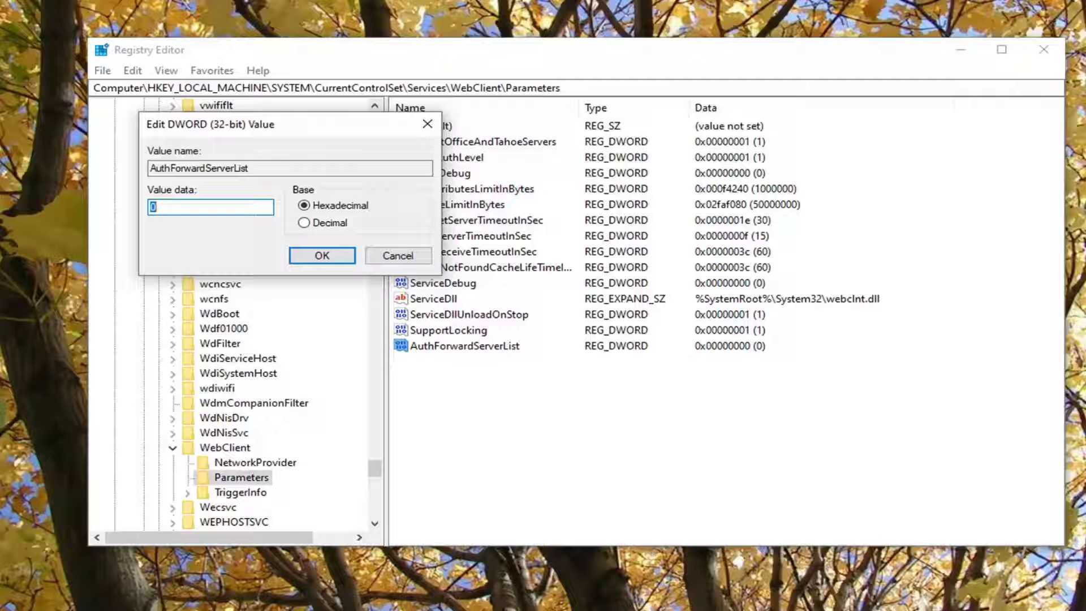
{"action": "type", "text": "0"}
Step: Confirm the value data of 0, then collapse WebClient, Services, CurrentControlSet and SYSTEM
{"action": "left_click", "coordinate": [323, 255]}
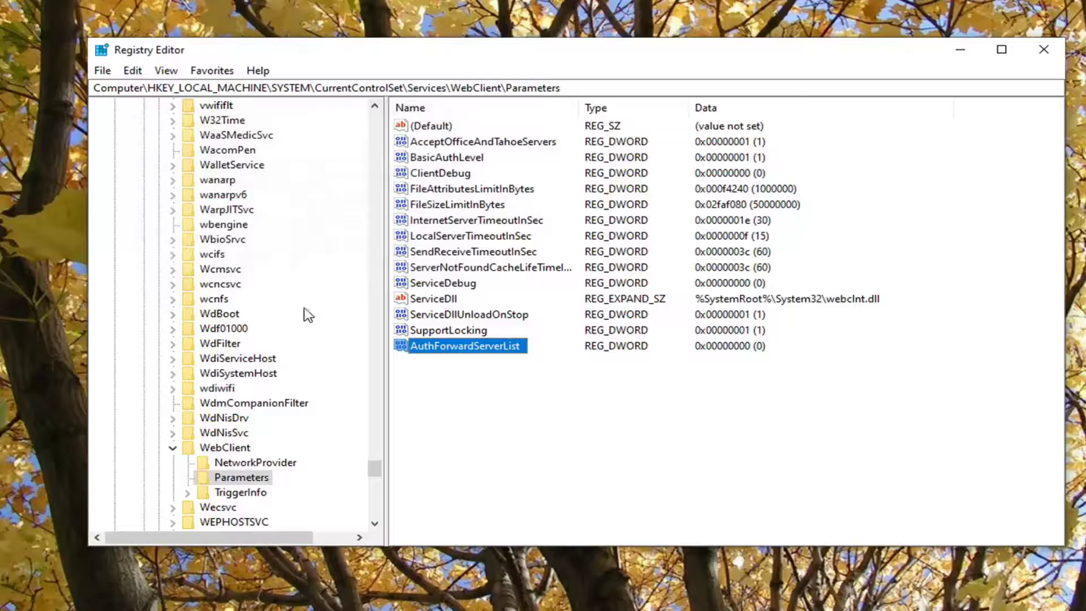
{"action": "left_click", "coordinate": [172, 448]}
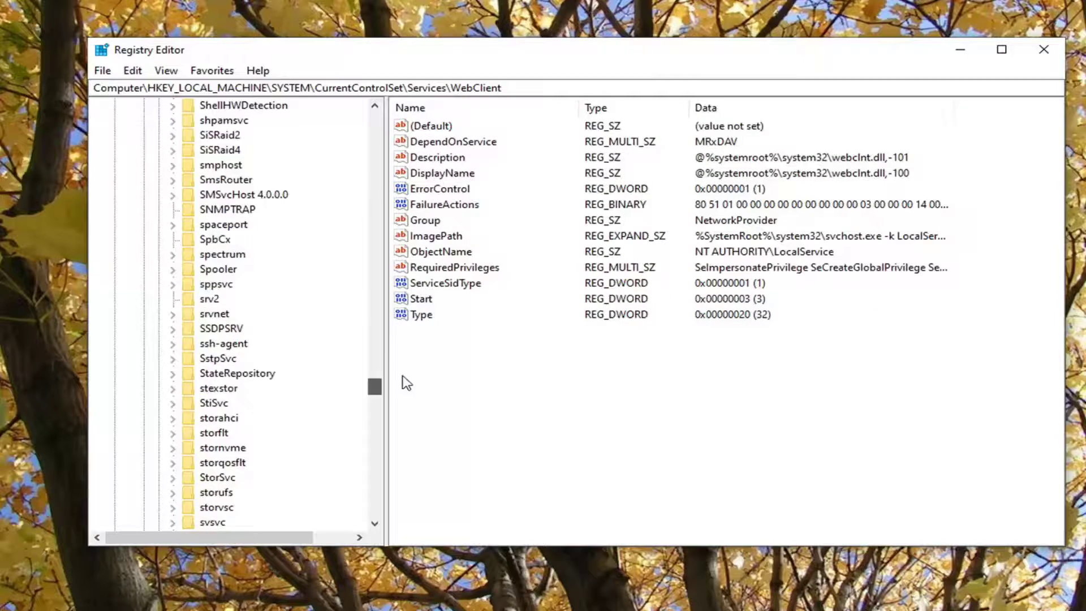
{"action": "left_click_drag", "start_coordinate": [406, 383], "coordinate": [374, 179]}
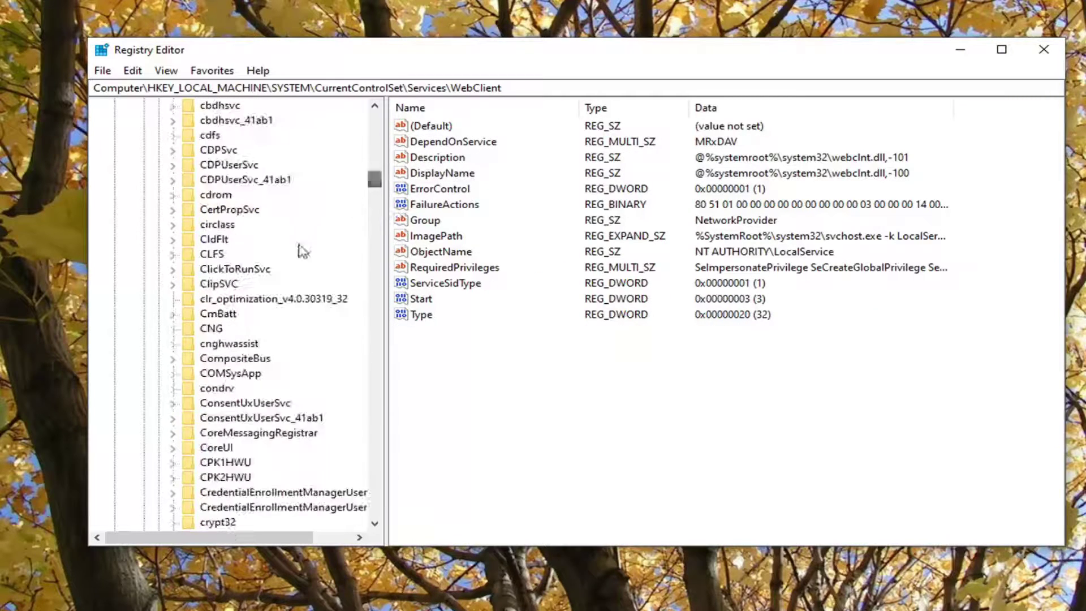
{"action": "scroll", "coordinate": [304, 252], "scroll_direction": "up", "scroll_amount": 20}
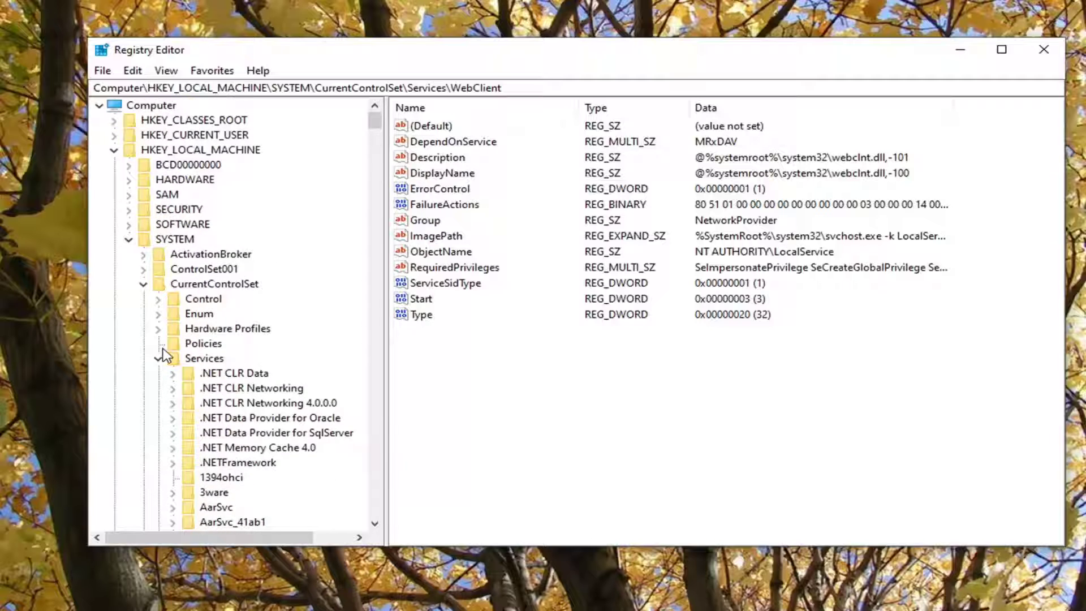
{"action": "left_click", "coordinate": [159, 358]}
{"action": "left_click", "coordinate": [143, 283]}
{"action": "left_click", "coordinate": [128, 238]}
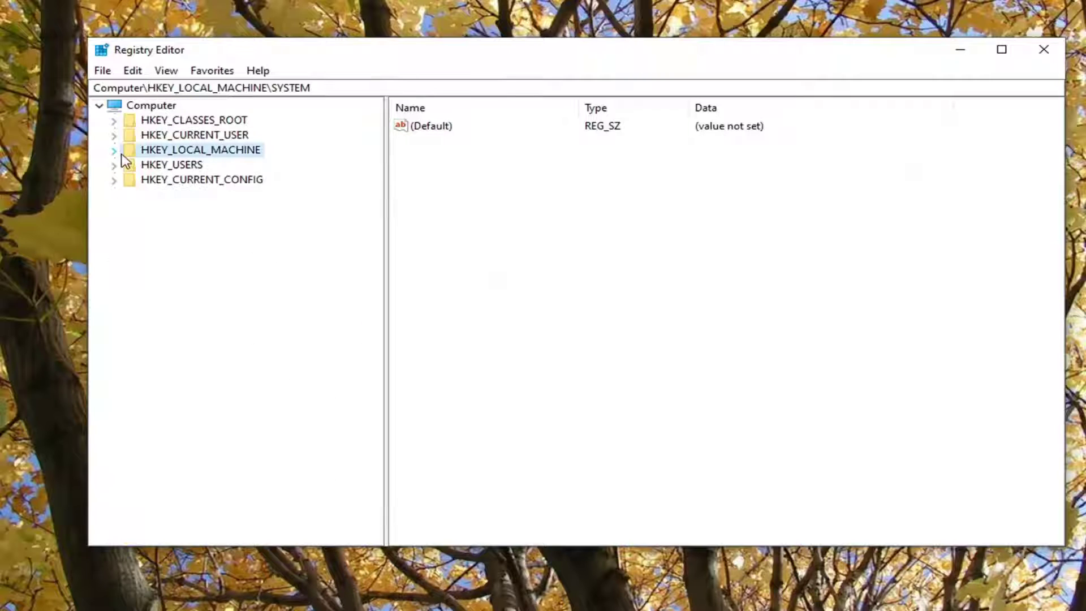